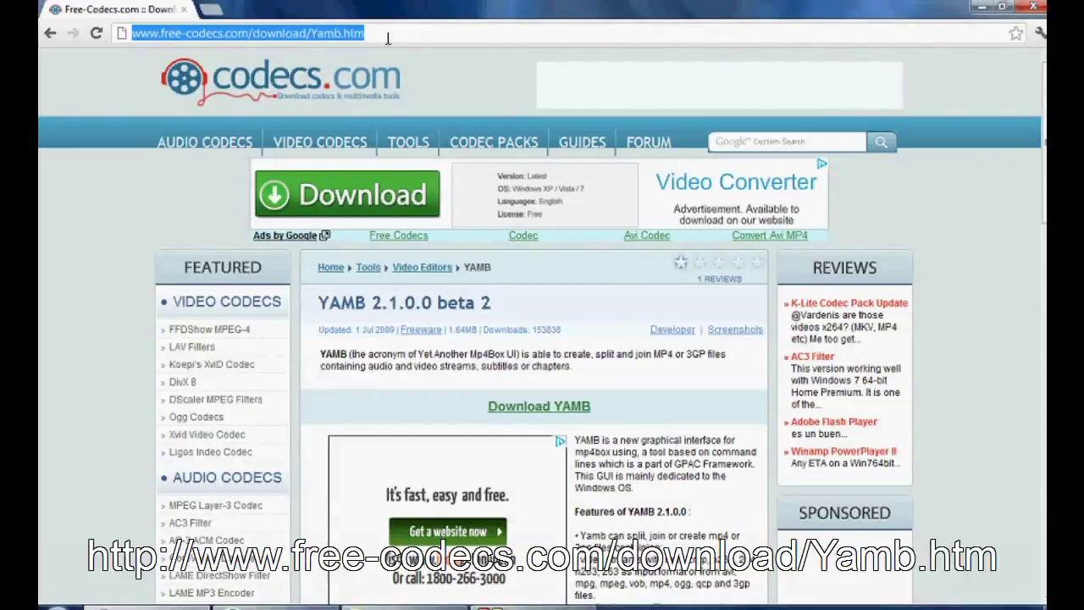
Open free-codecs.com/download/Yamb.htm in Chrome and follow the Download YAMB link.
{"action": "left_click_drag", "start_coordinate": [382, 36], "coordinate": [86, 32]}
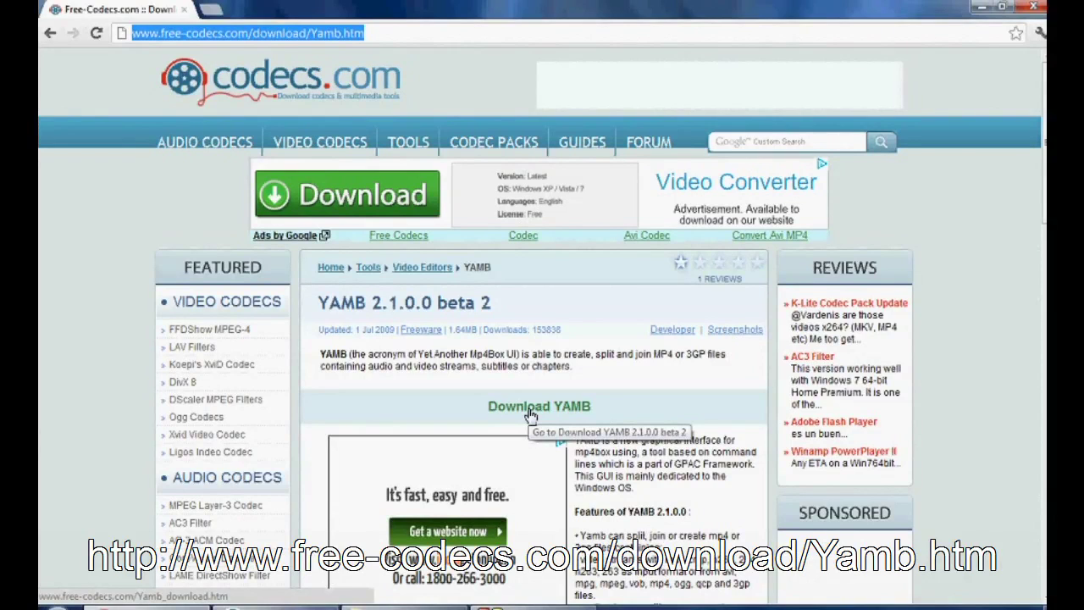
{"action": "left_click", "coordinate": [531, 415]}
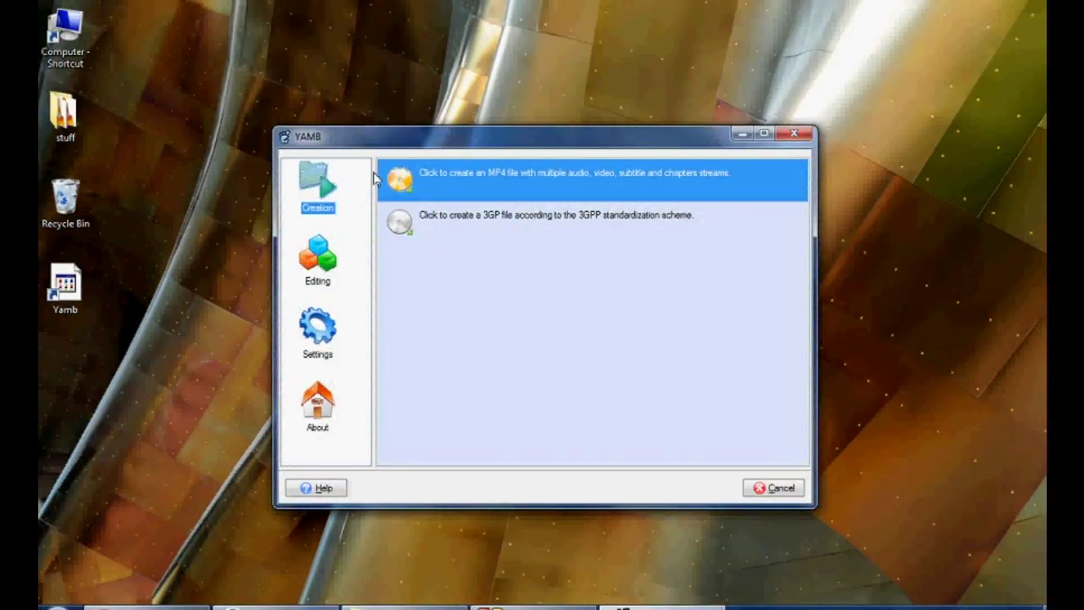
Switch YAMB's sidebar to the Editing category, briefly stepping back to Creation first.
{"action": "left_click", "coordinate": [323, 252]}
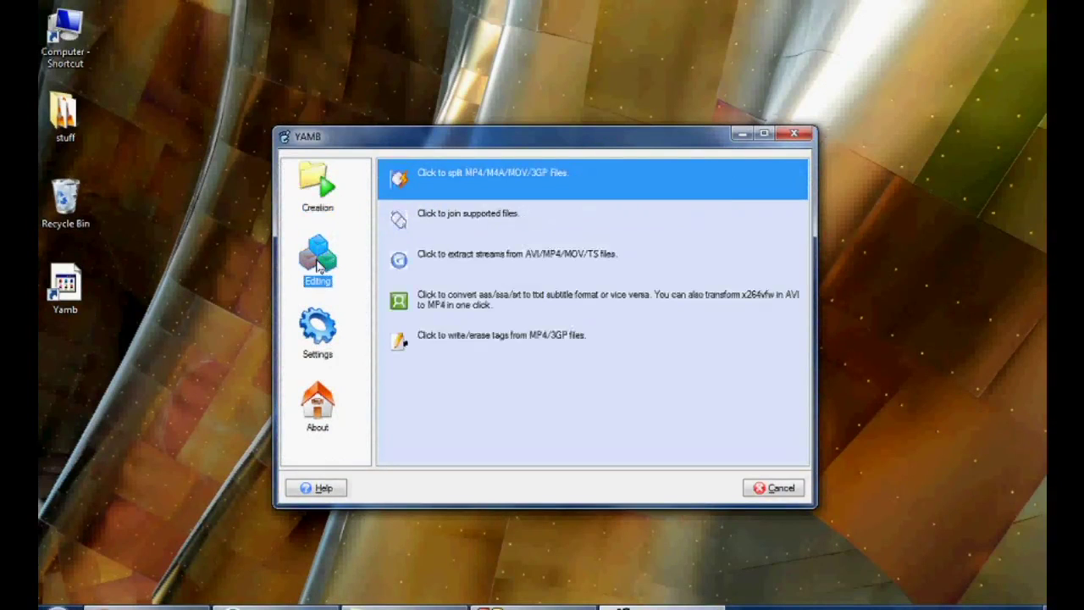
{"action": "key", "text": "Up"}
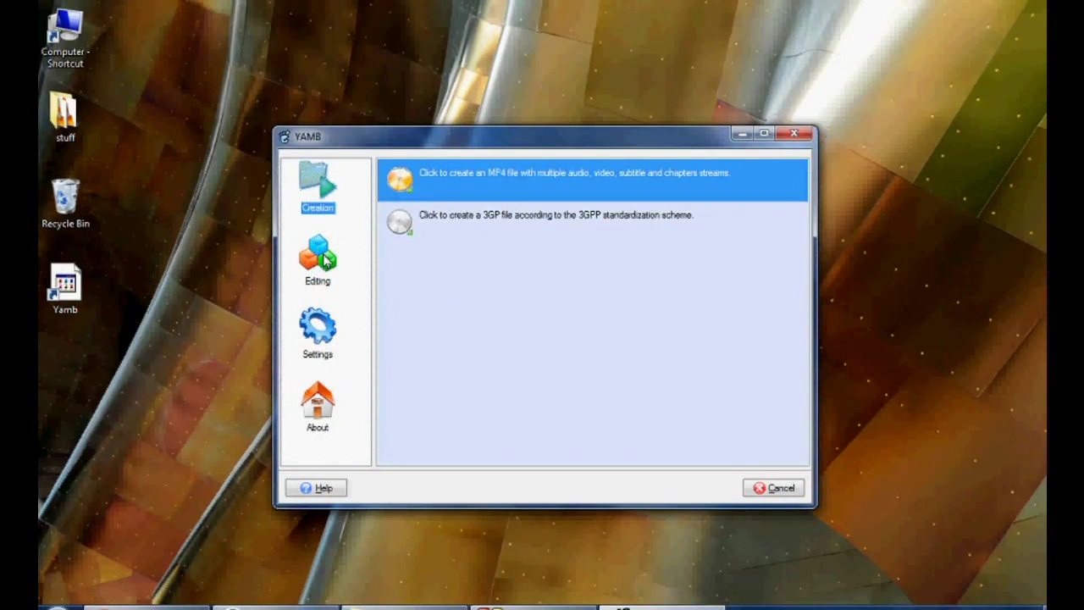
{"action": "left_click", "coordinate": [327, 261]}
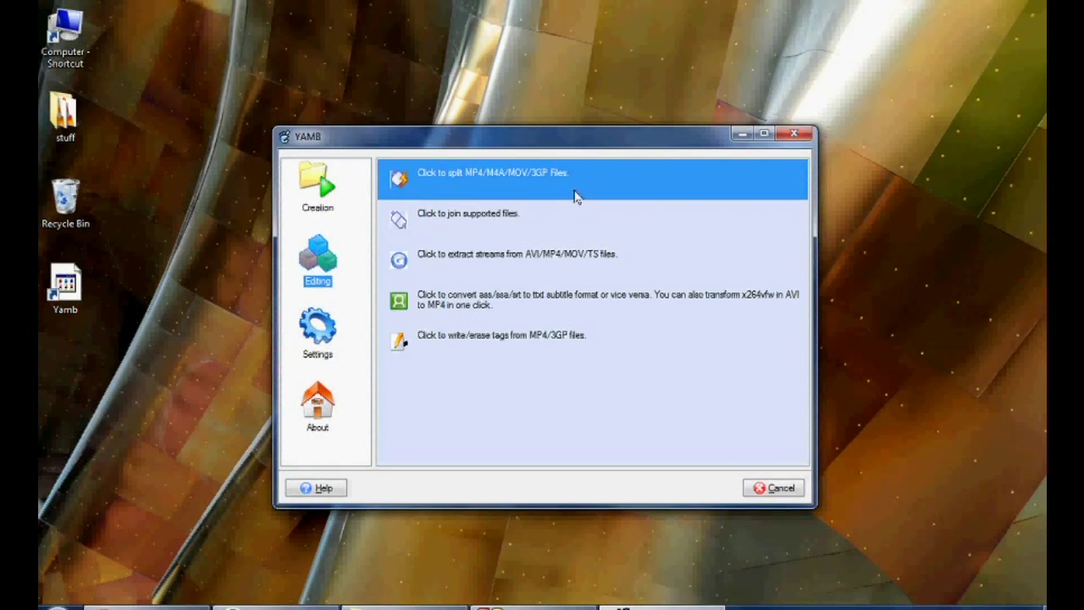
{"action": "left_click", "coordinate": [531, 177]}
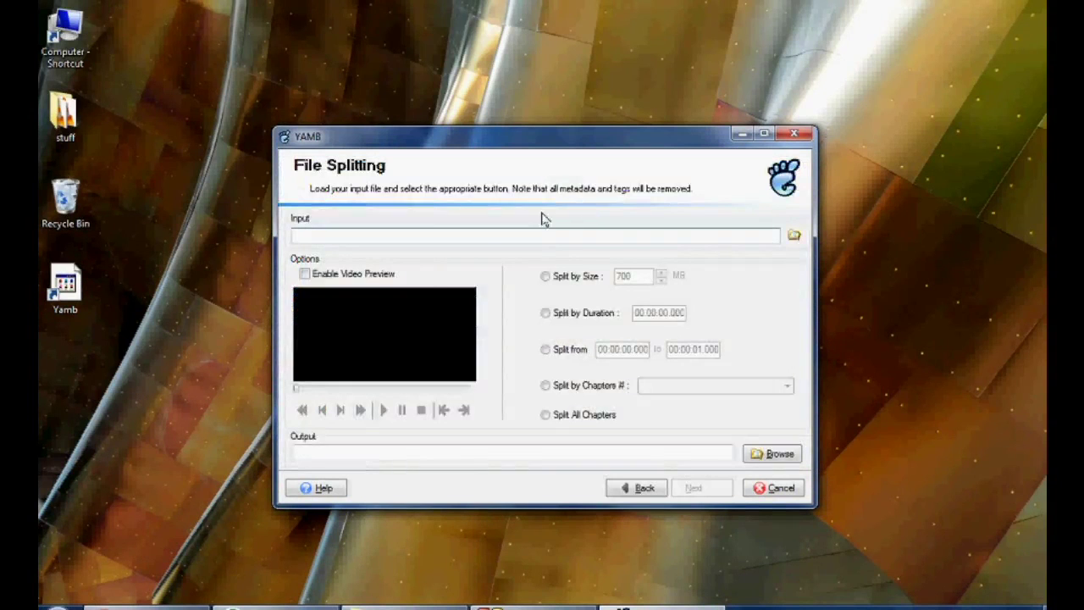
{"action": "left_click", "coordinate": [793, 235]}
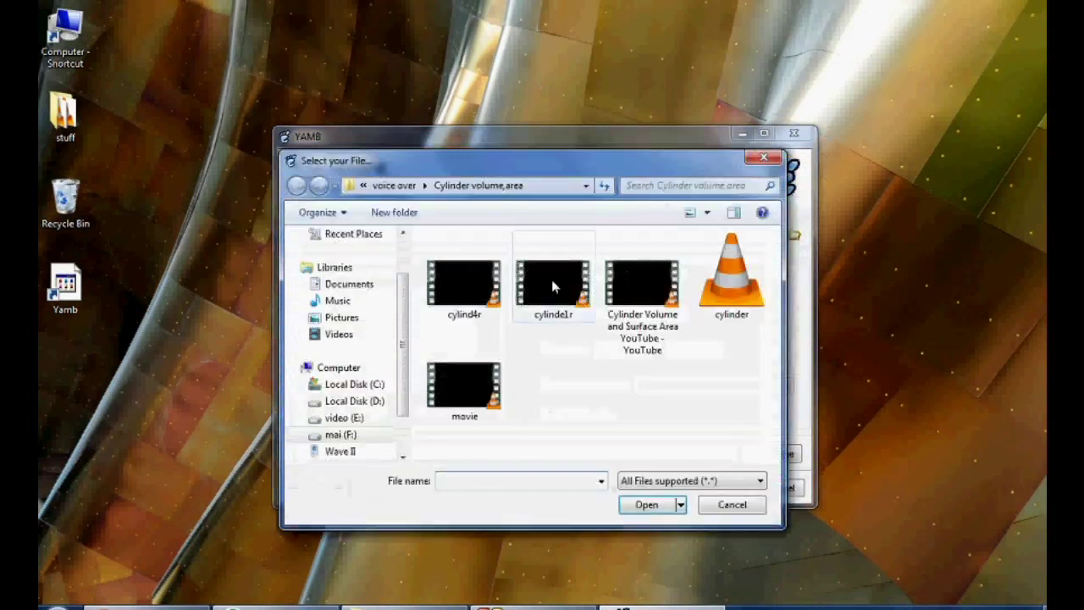
{"action": "double_click", "coordinate": [552, 286]}
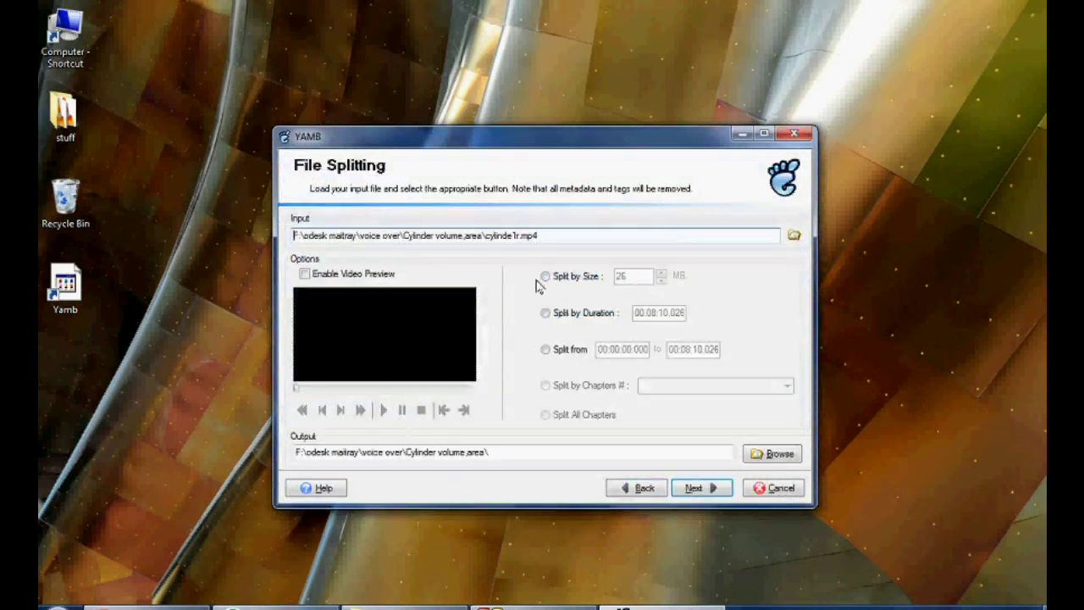
{"action": "left_click", "coordinate": [551, 281]}
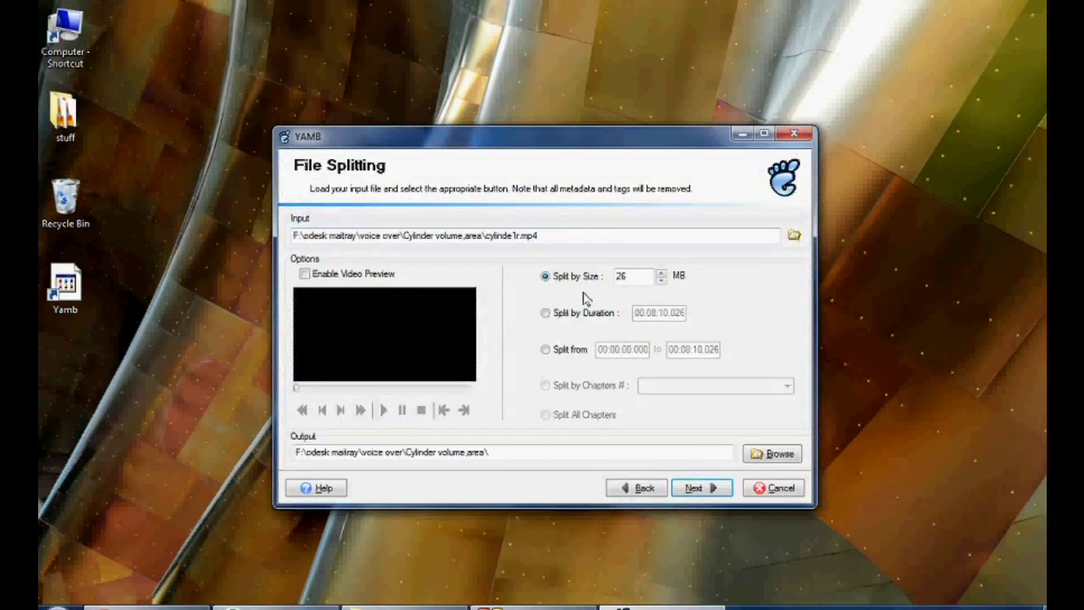
{"action": "left_click", "coordinate": [547, 315]}
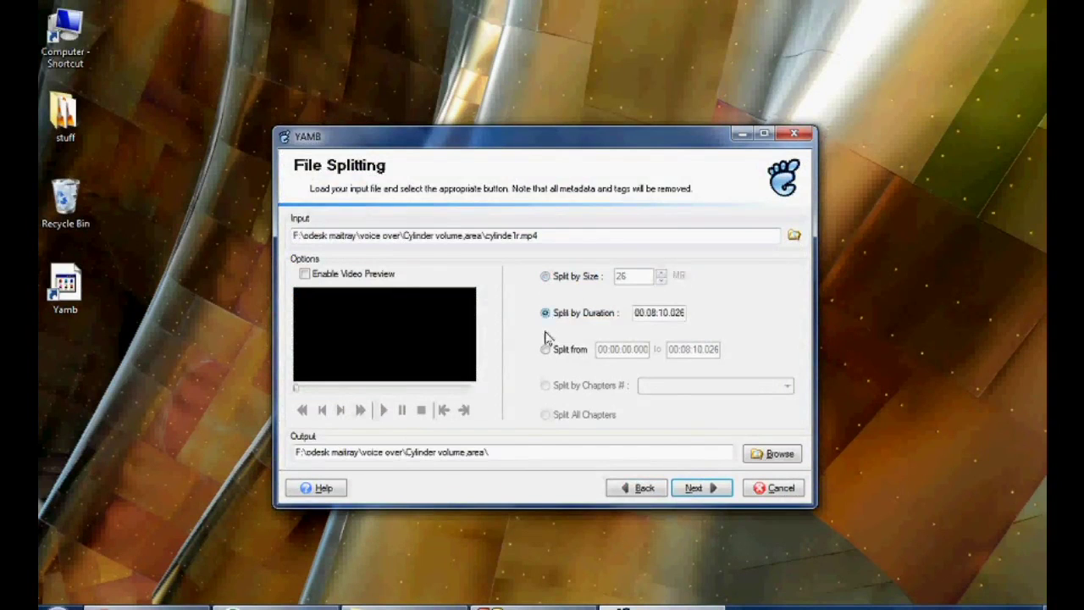
{"action": "left_click", "coordinate": [547, 351]}
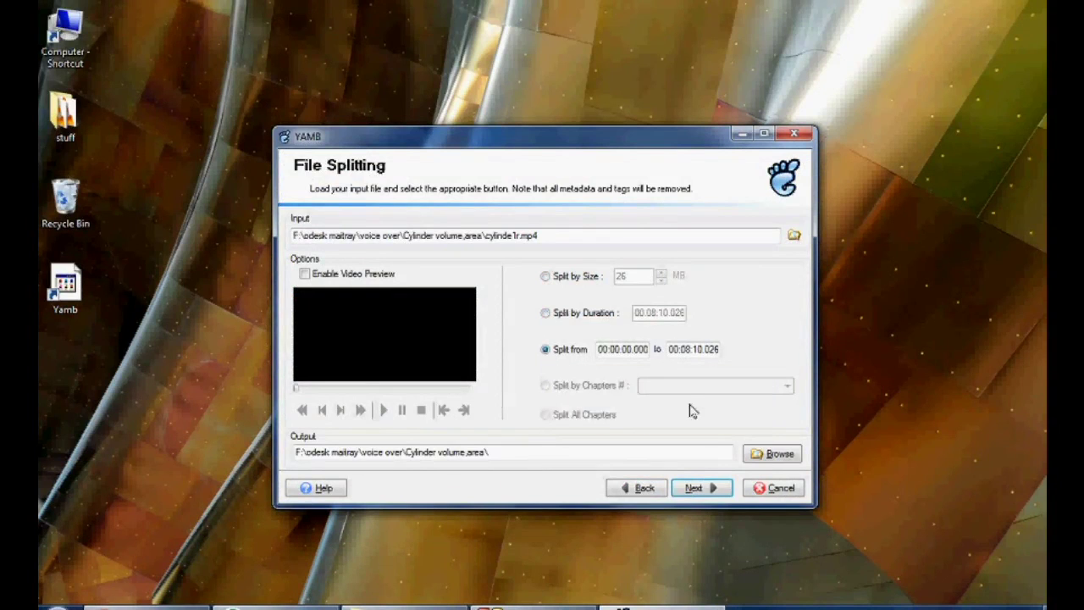
{"action": "left_click", "coordinate": [542, 452]}
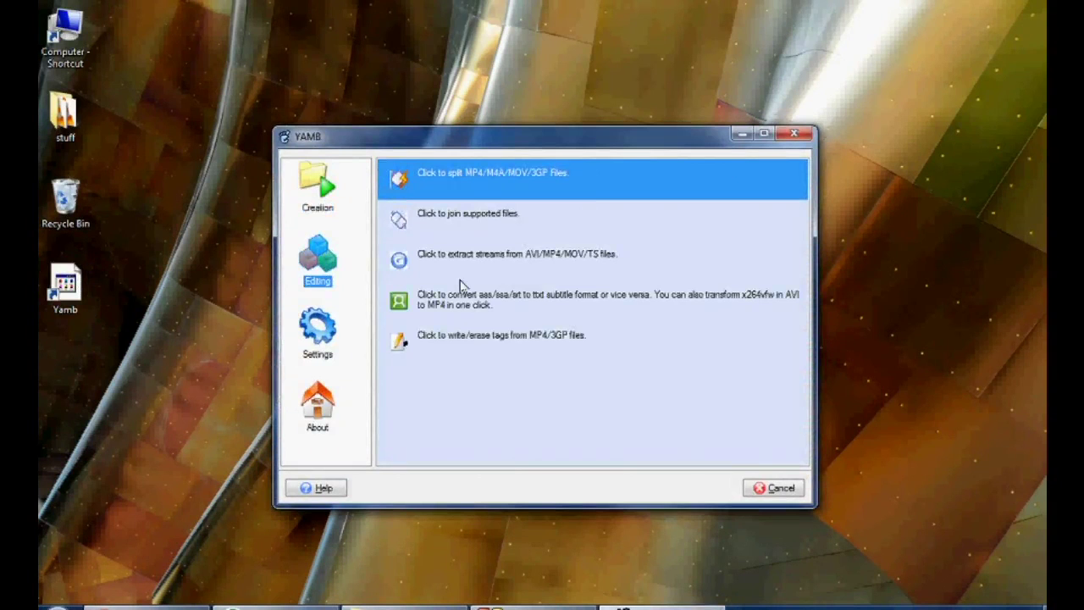
Open the join-files page and add cylinde1r.mp4 to the join list.
{"action": "left_click", "coordinate": [458, 232]}
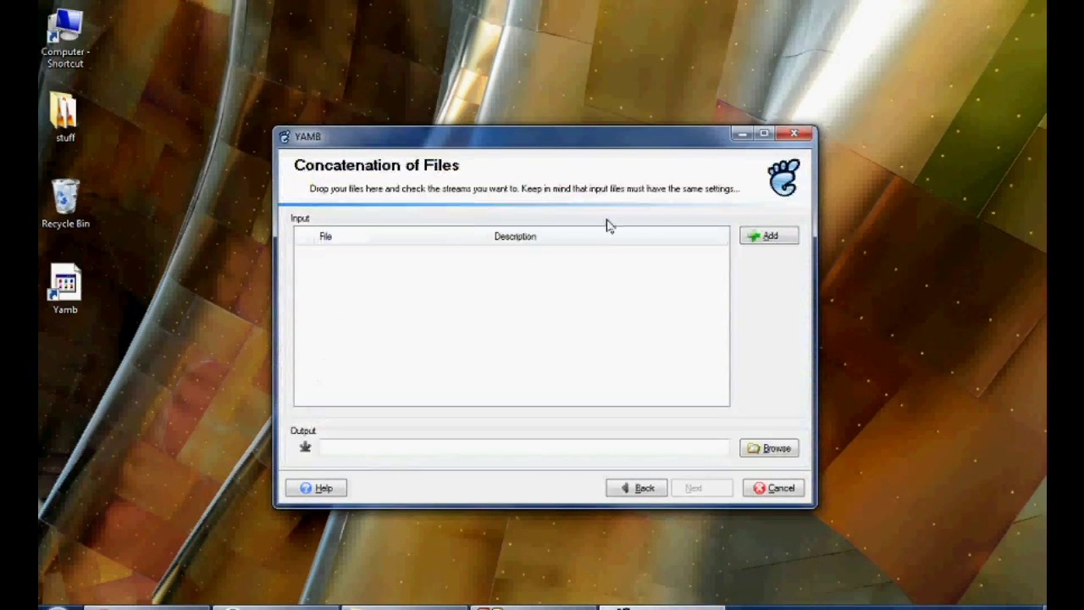
{"action": "left_click", "coordinate": [773, 239]}
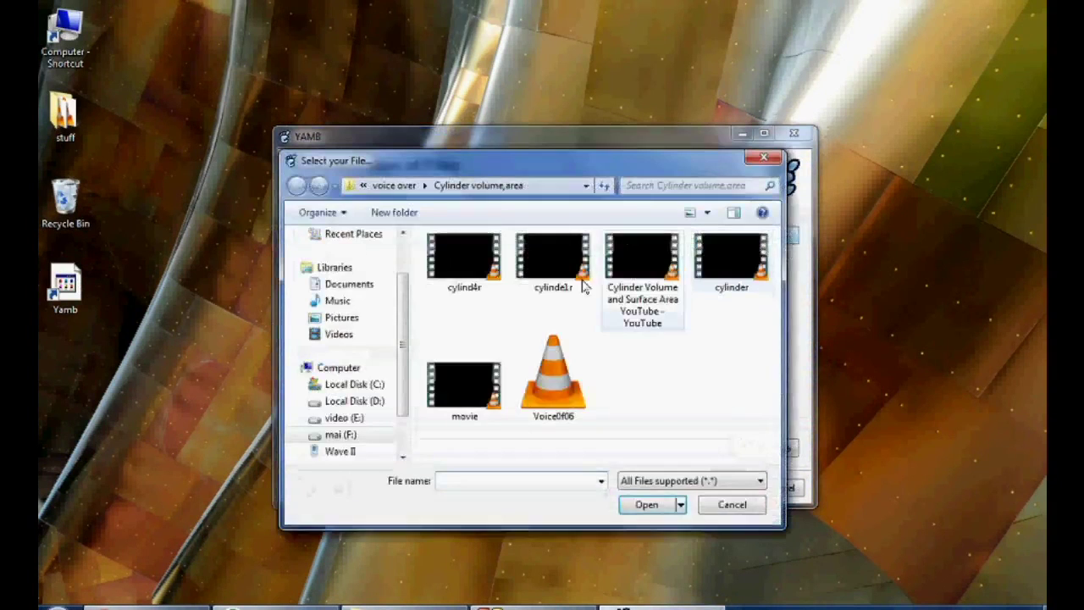
{"action": "left_click", "coordinate": [568, 288]}
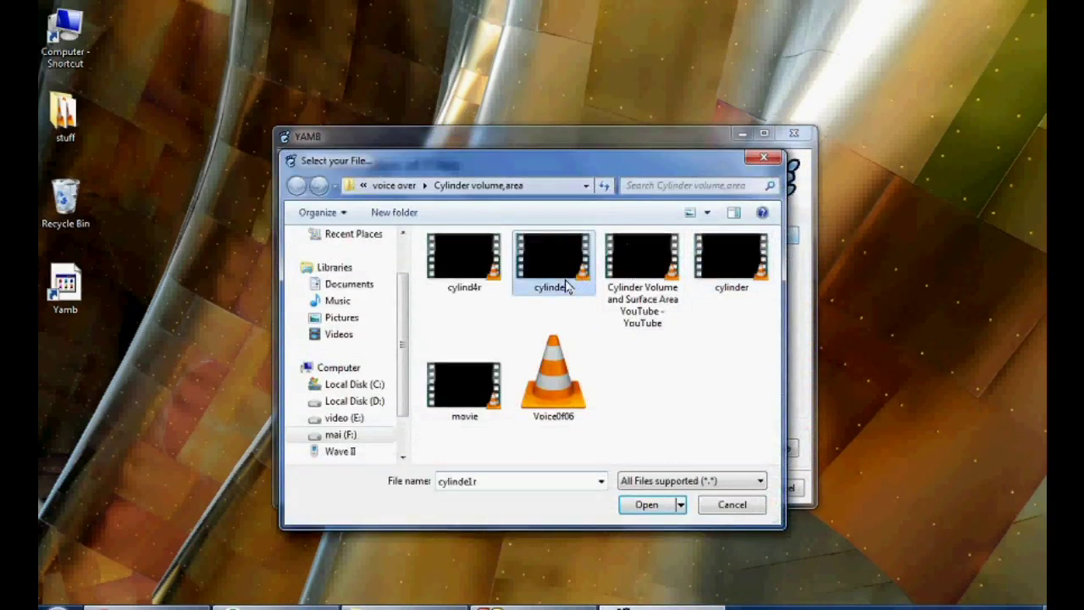
{"action": "double_click", "coordinate": [567, 288]}
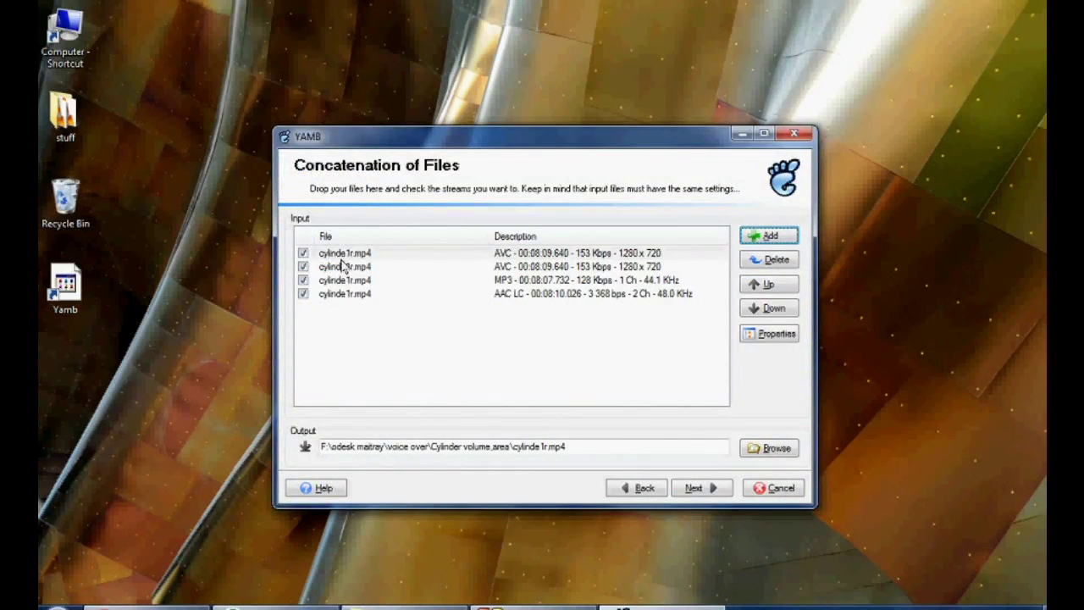
Inspect the video, MP3 and AAC LC stream rows, then add cylind4r.mp4 too.
{"action": "left_click", "coordinate": [552, 254]}
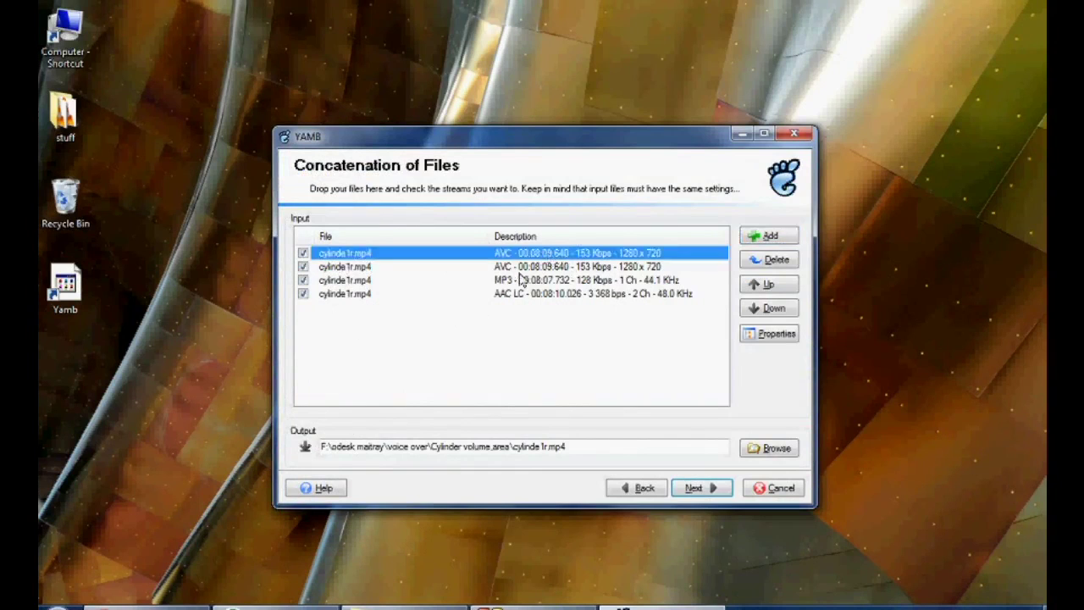
{"action": "left_click", "coordinate": [519, 268]}
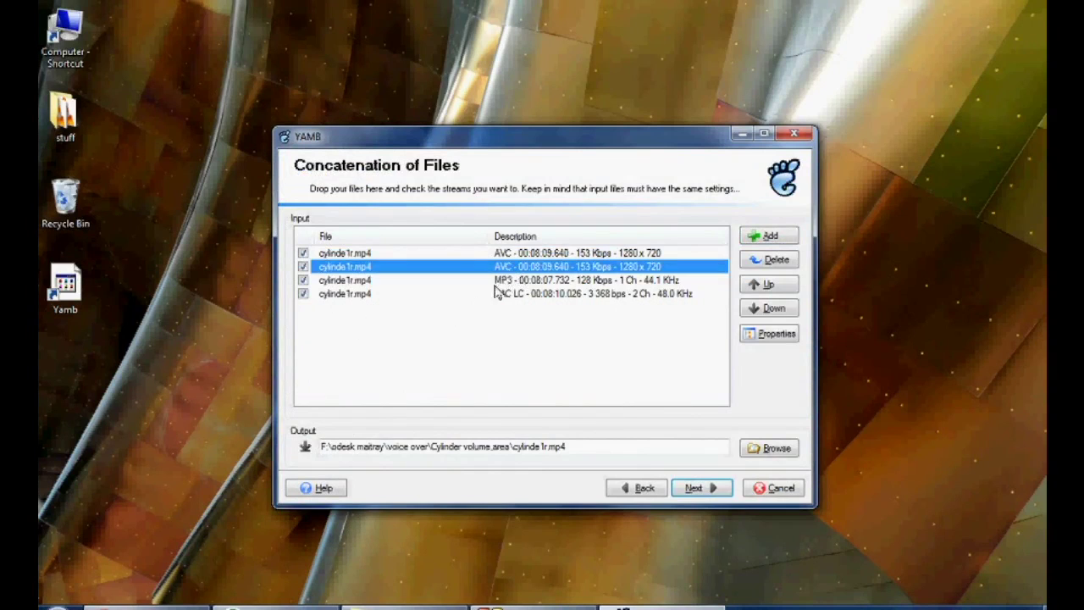
{"action": "left_click", "coordinate": [505, 280]}
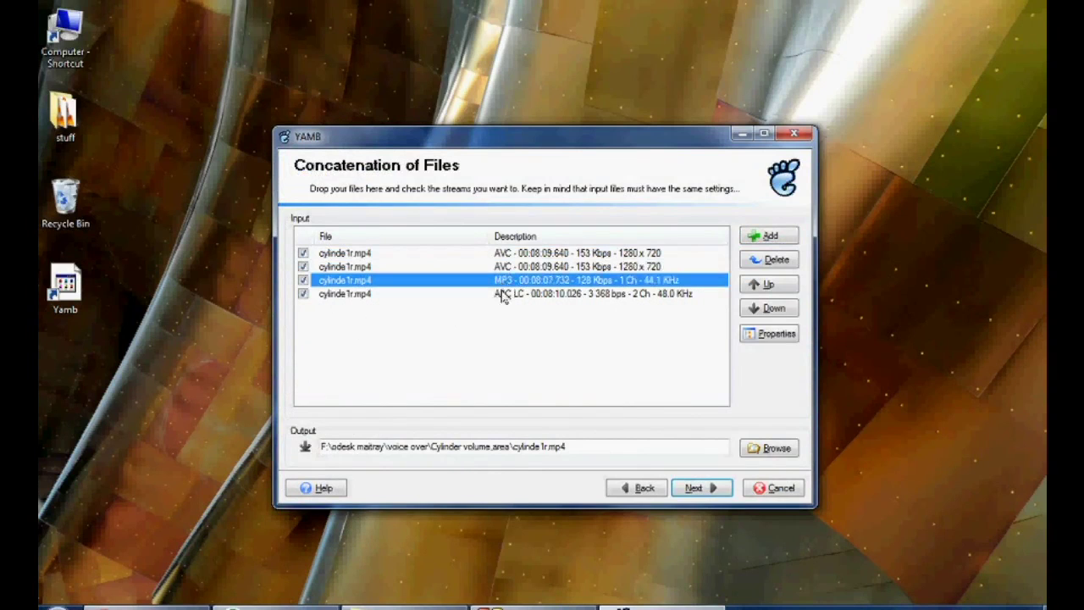
{"action": "left_click", "coordinate": [502, 297]}
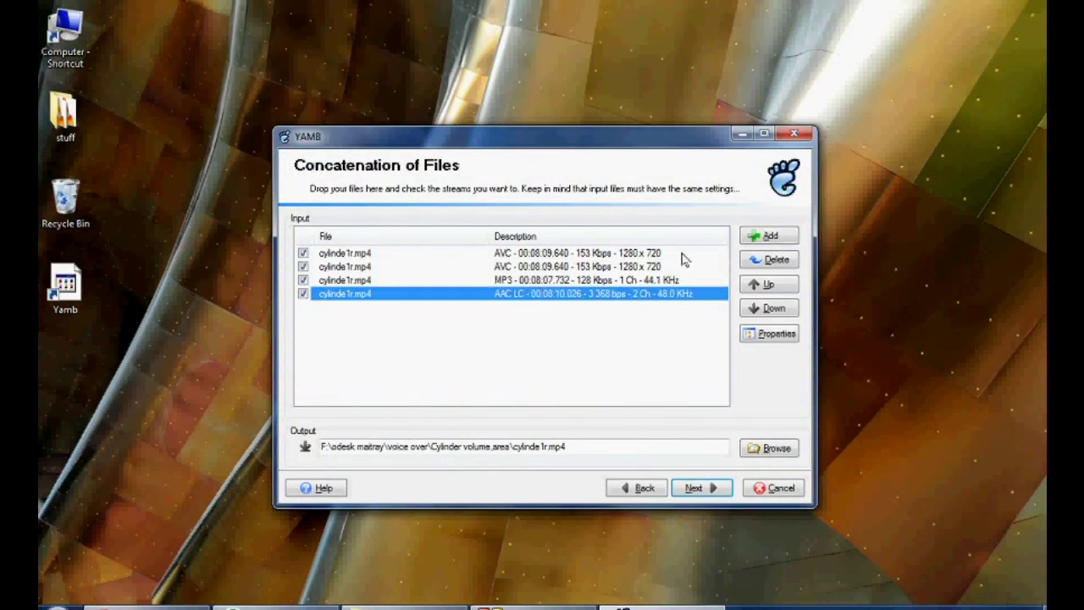
{"action": "left_click", "coordinate": [771, 239]}
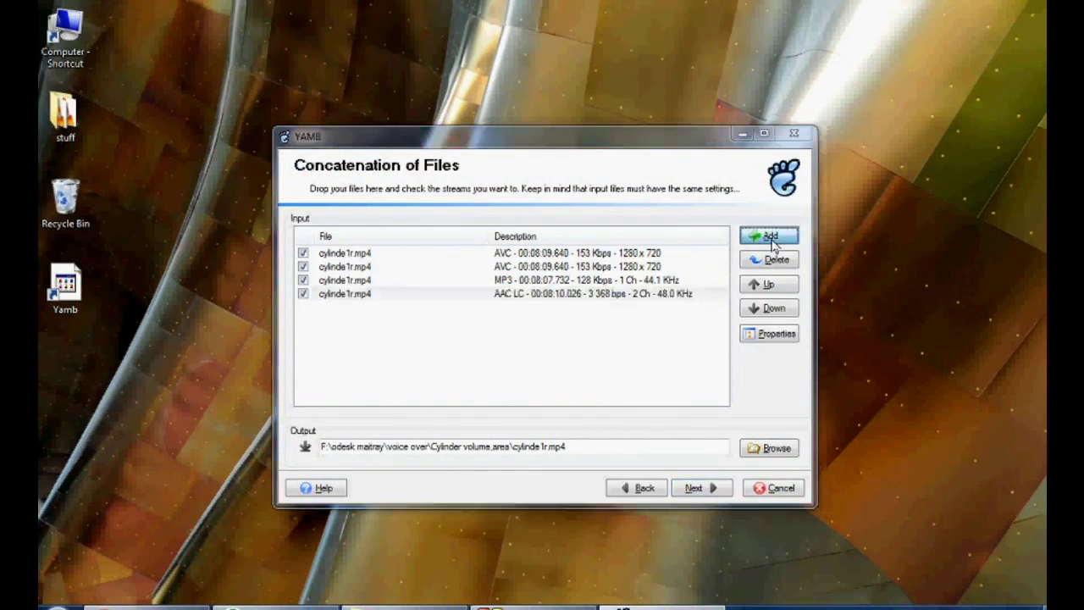
{"action": "left_click", "coordinate": [457, 273]}
{"action": "double_click", "coordinate": [458, 273]}
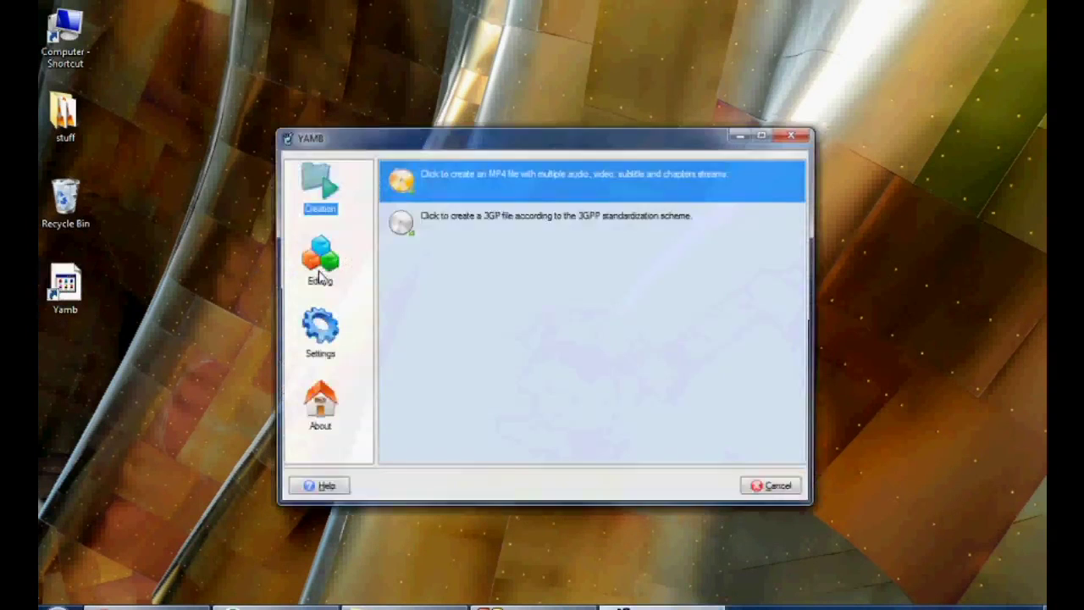
Browse Editing and Settings, open and cancel Advanced Settings, then return to Creation.
{"action": "left_click", "coordinate": [320, 270]}
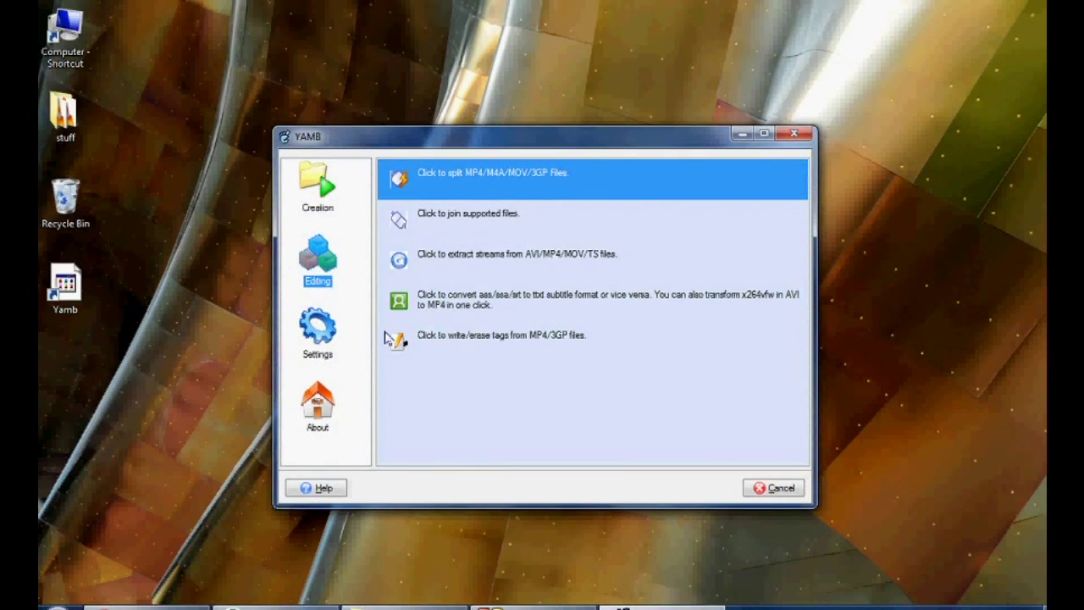
{"action": "left_click", "coordinate": [324, 334]}
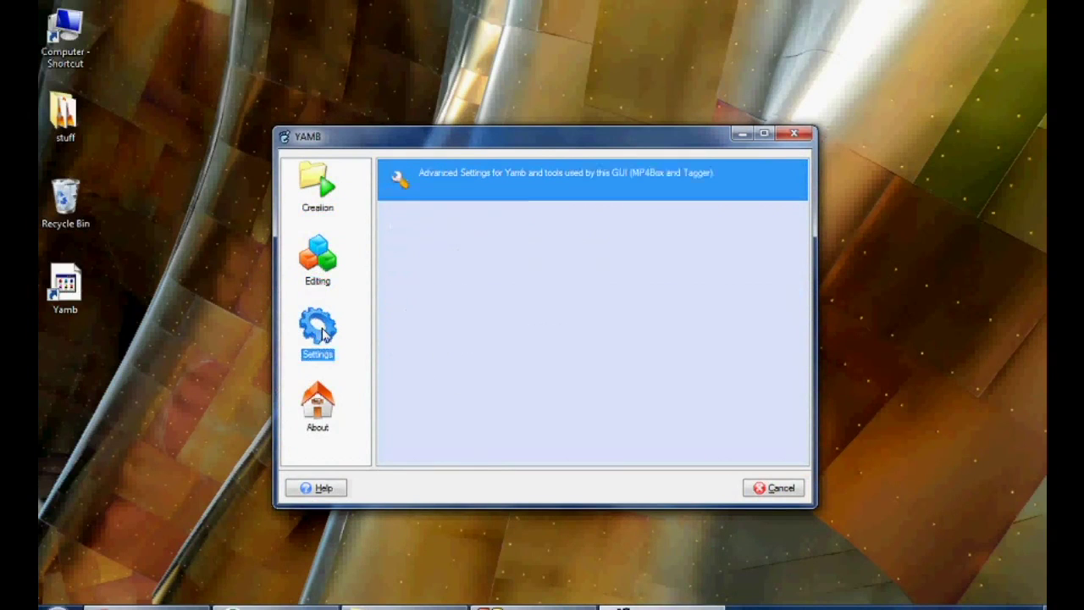
{"action": "left_click", "coordinate": [524, 183]}
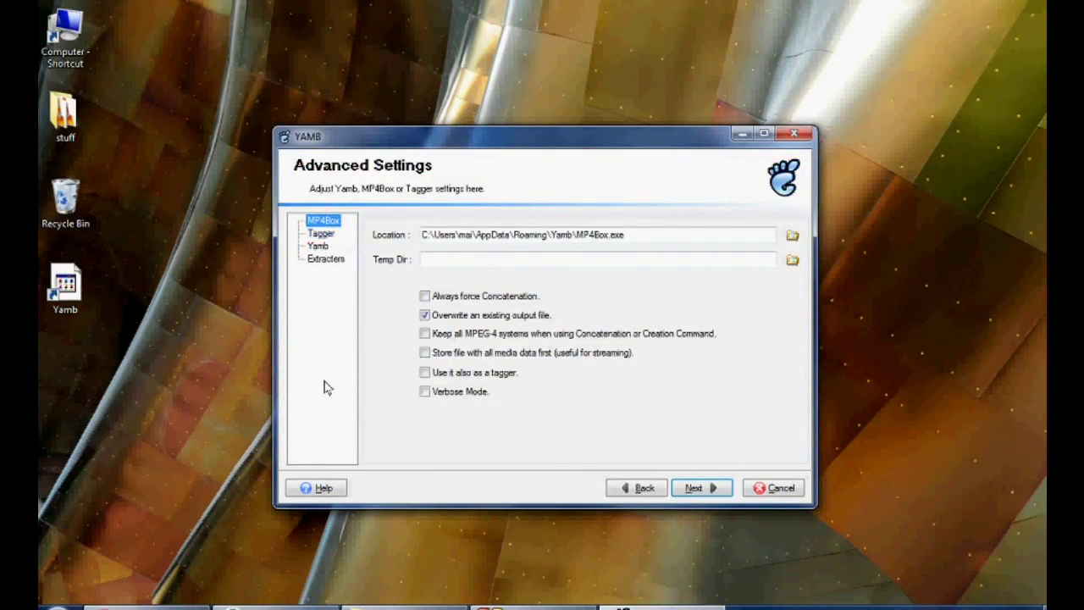
{"action": "left_click", "coordinate": [649, 491]}
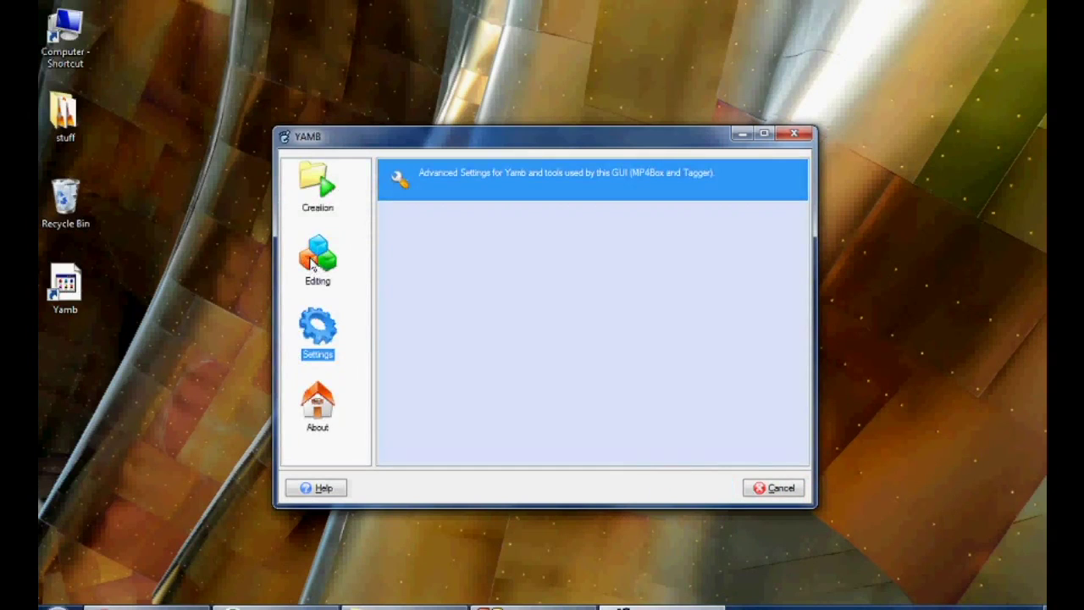
{"action": "left_click", "coordinate": [313, 201]}
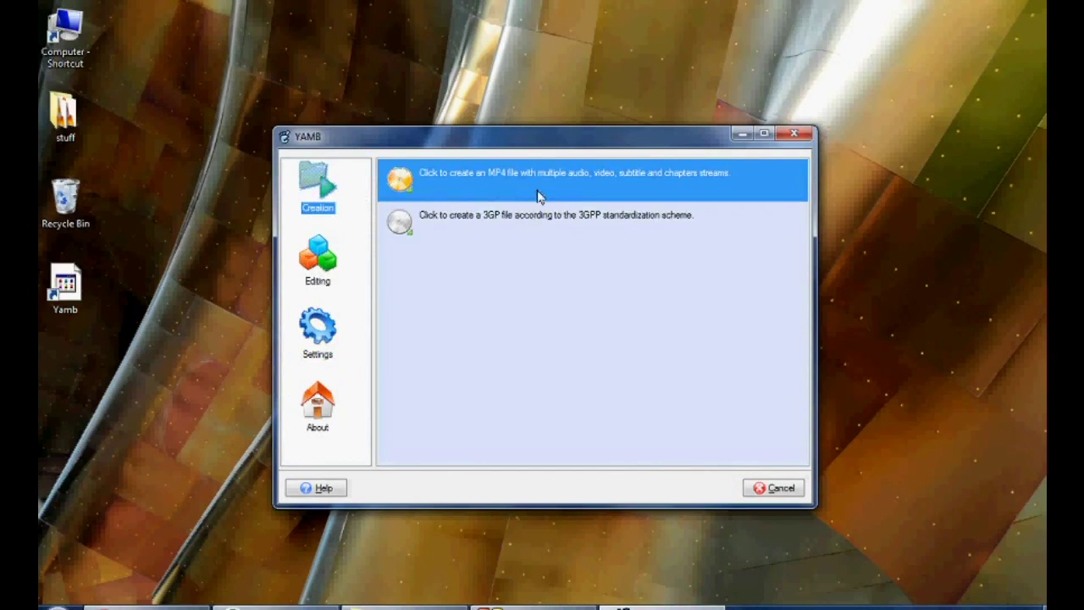
Start a new MP4 file and load movie.mp4 as its input.
{"action": "left_click", "coordinate": [680, 197]}
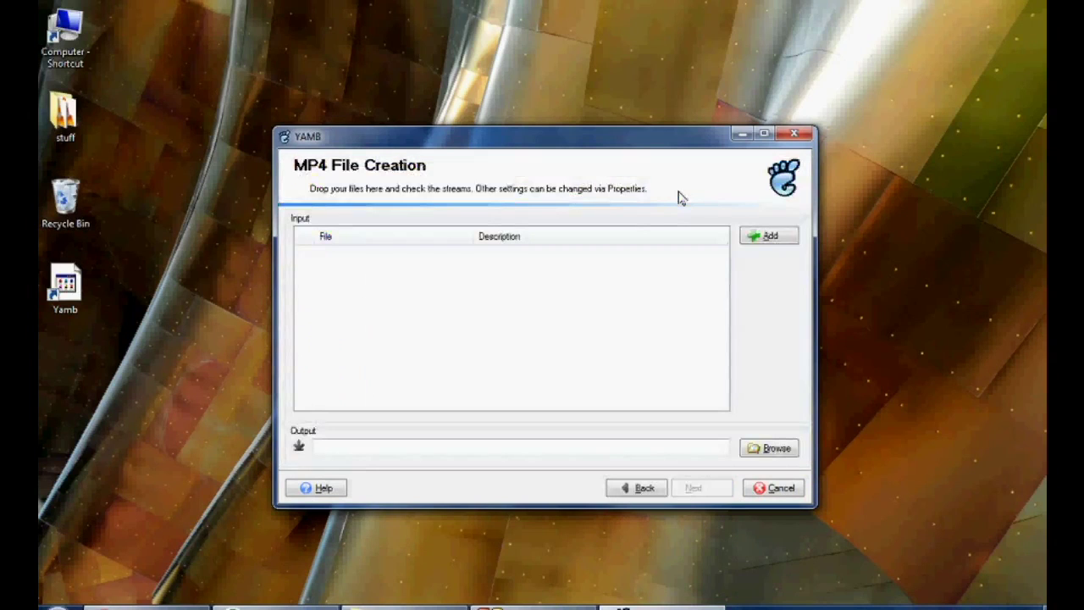
{"action": "left_click", "coordinate": [772, 239]}
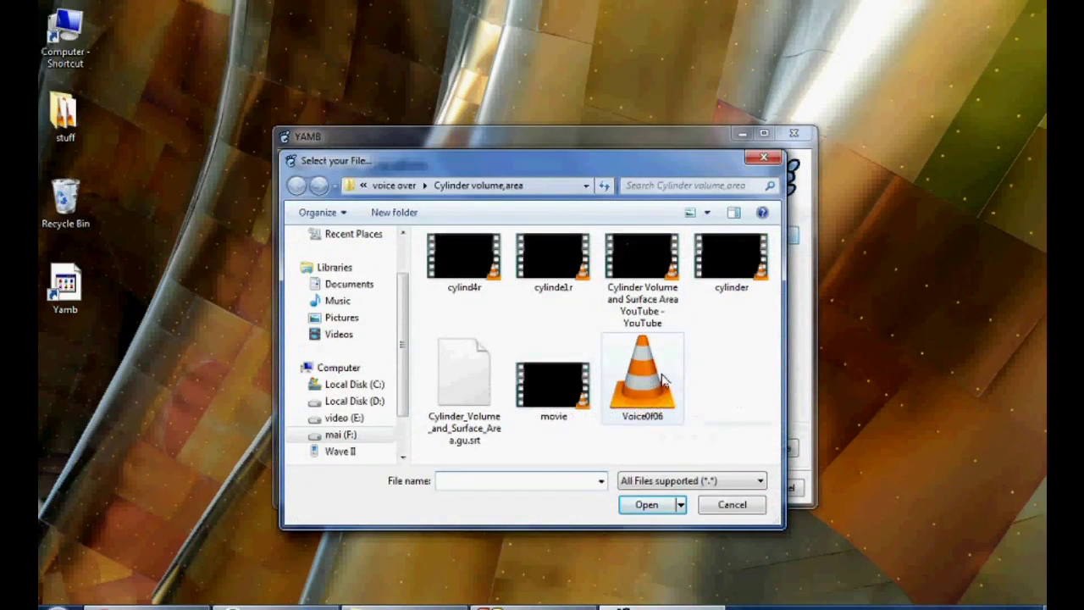
{"action": "mouse_move", "coordinate": [552, 386]}
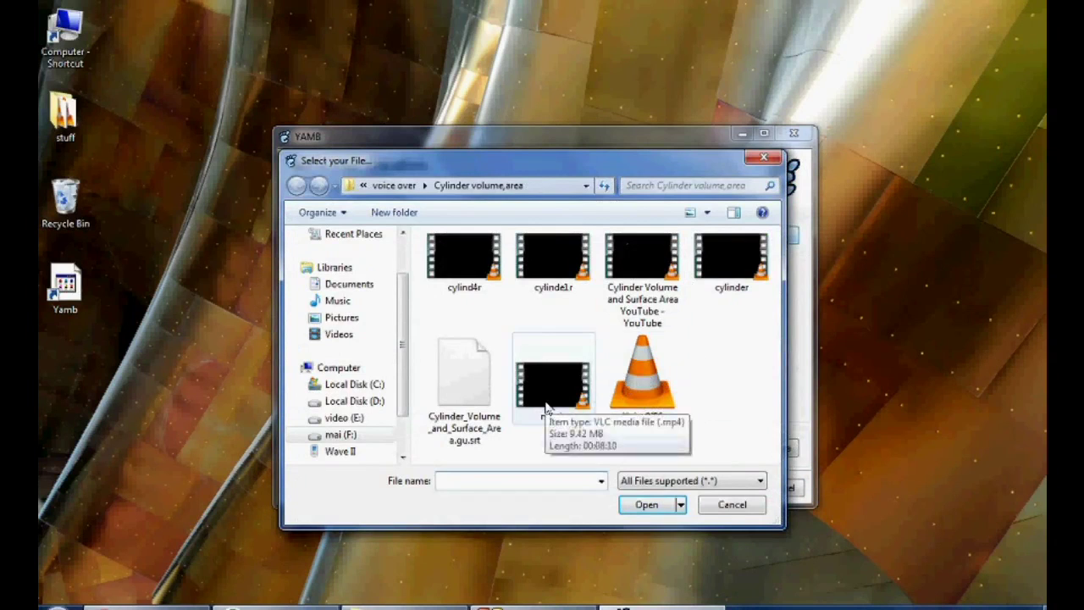
{"action": "double_click", "coordinate": [546, 408]}
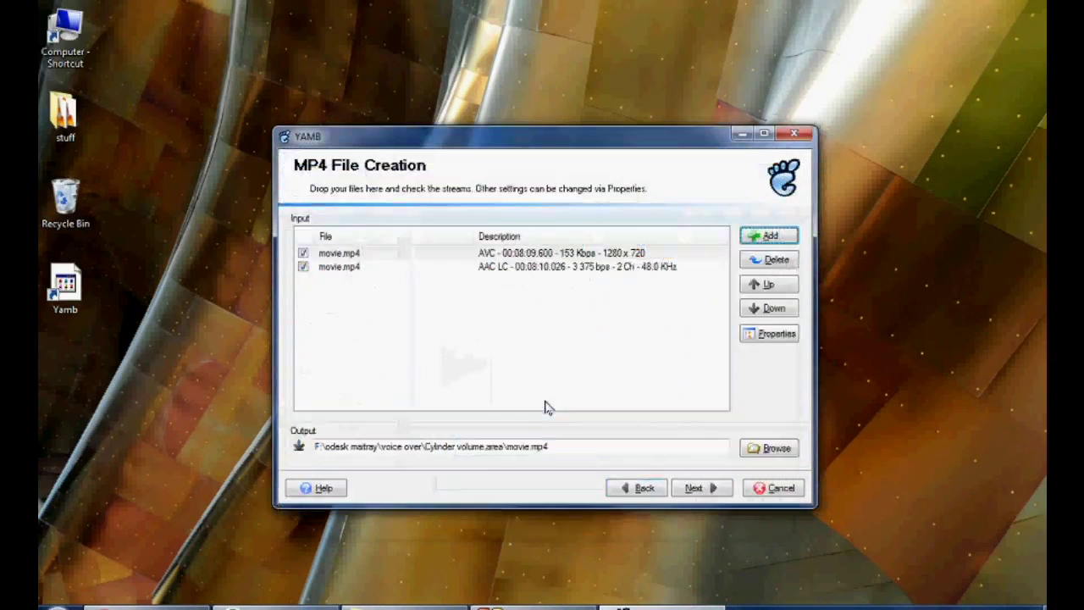
Check movie.mp4's AVC video and AAC audio streams, then add another input file.
{"action": "left_click", "coordinate": [381, 261]}
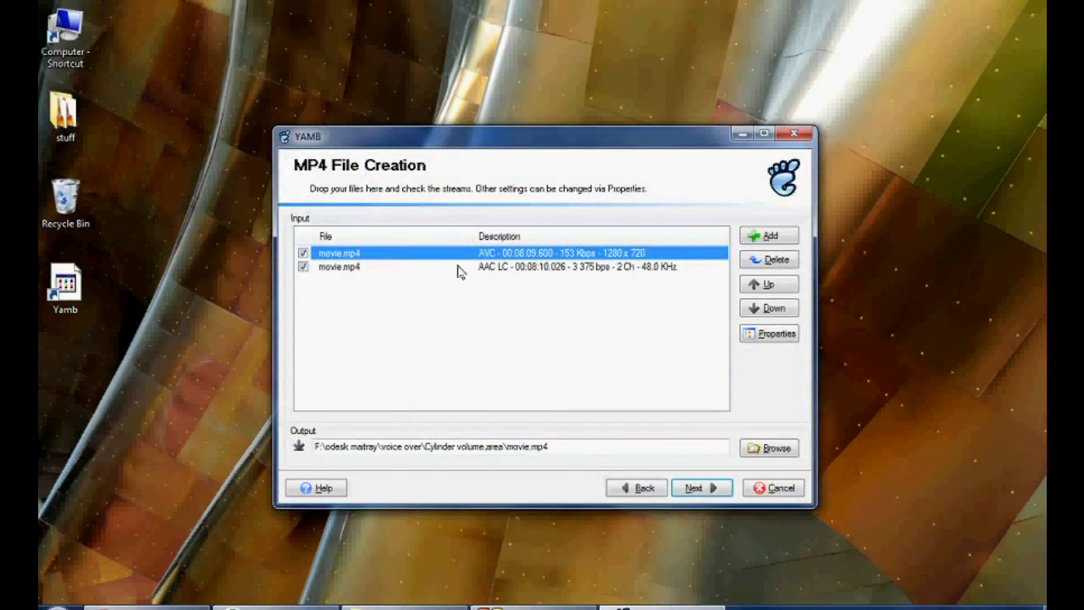
{"action": "left_click", "coordinate": [359, 270]}
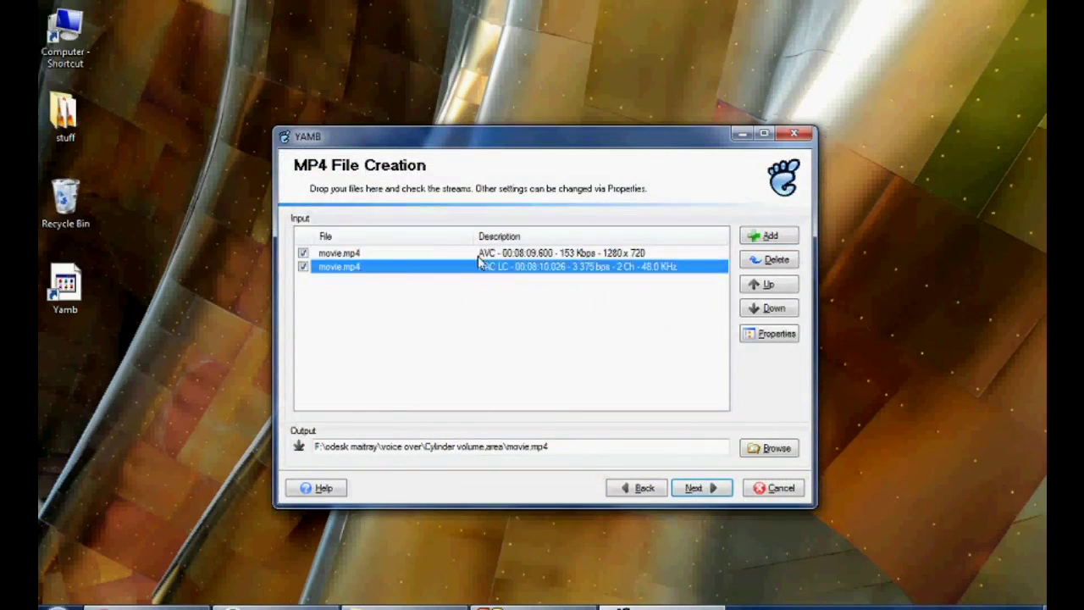
{"action": "key", "text": "Up"}
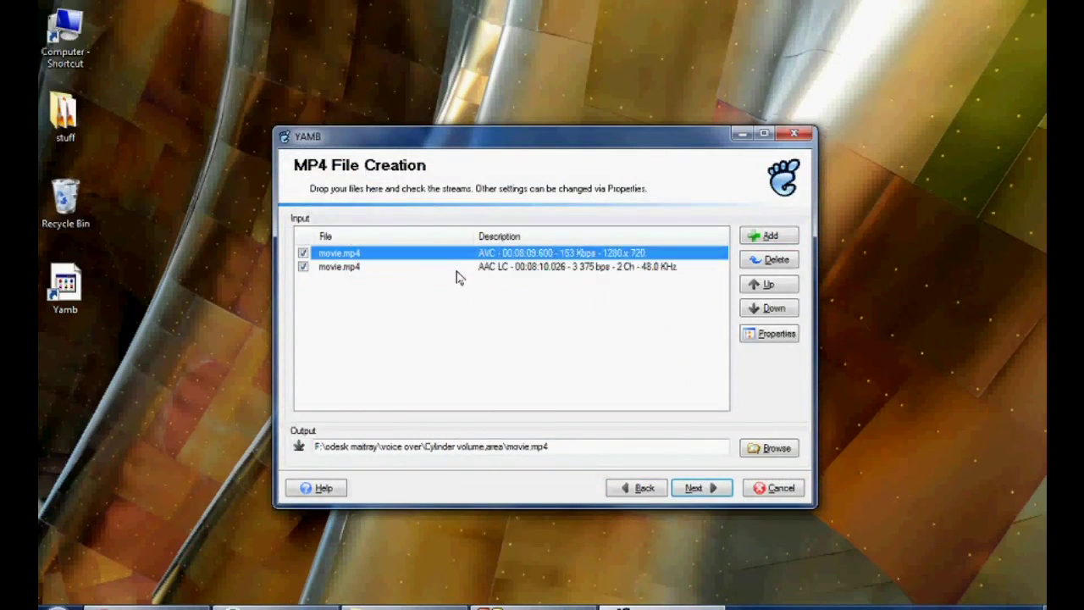
{"action": "key", "text": "Down"}
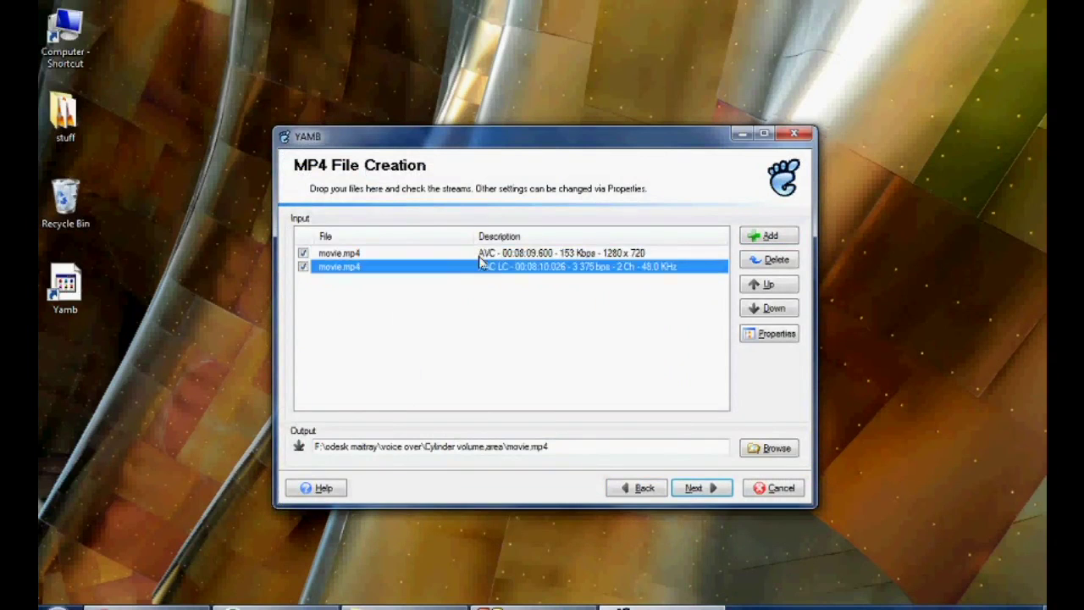
{"action": "key", "text": "Up"}
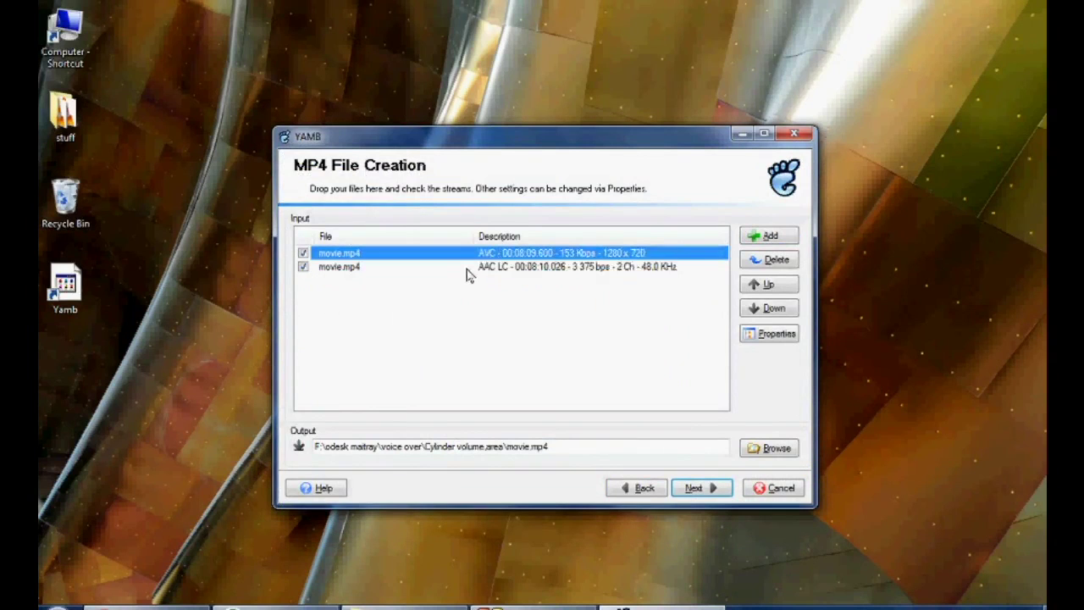
{"action": "key", "text": "Down"}
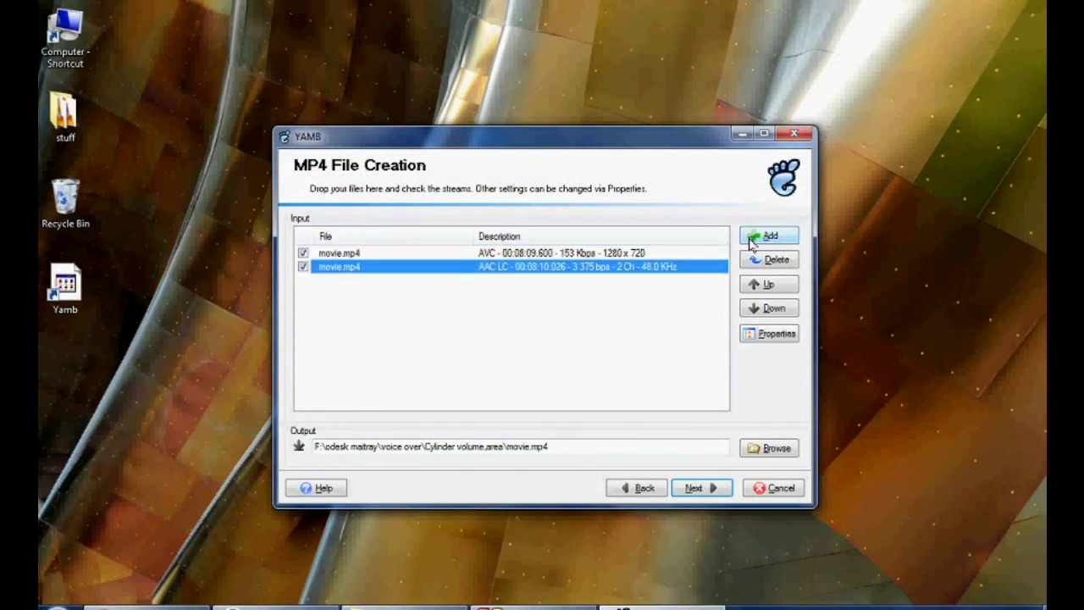
{"action": "left_click", "coordinate": [751, 239]}
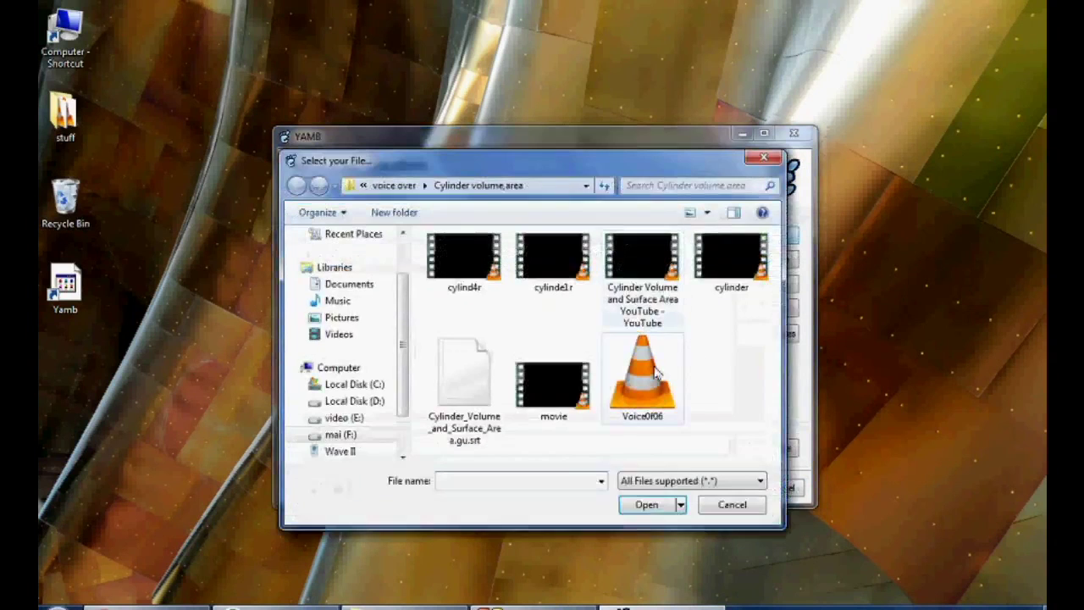
Add Voice0f06.mp3, uncheck the movie's AAC audio, and decline overwriting movie.mp4.
{"action": "double_click", "coordinate": [661, 402]}
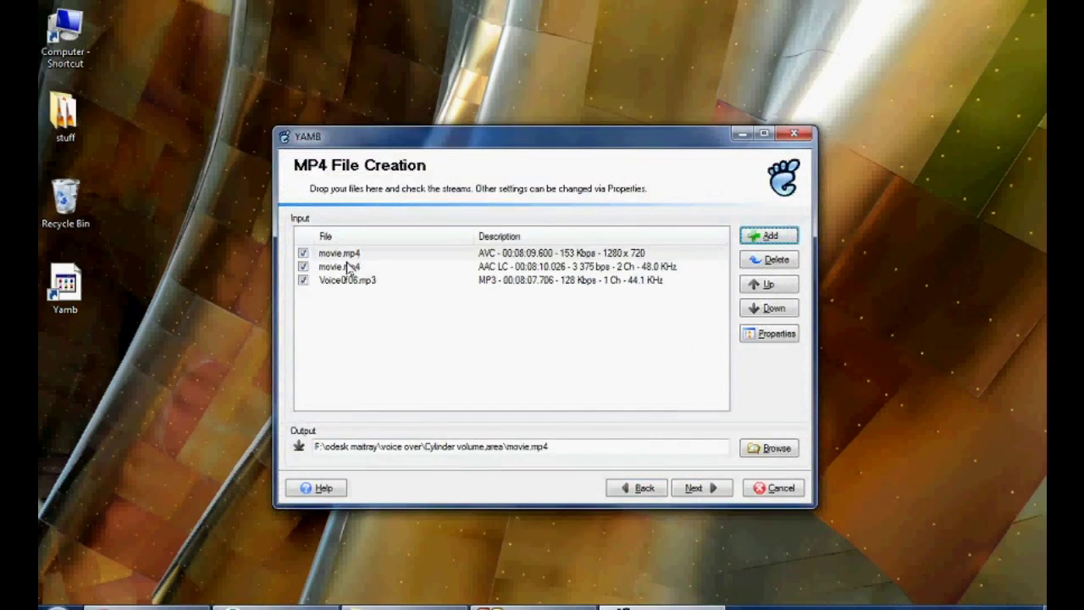
{"action": "left_click", "coordinate": [362, 266]}
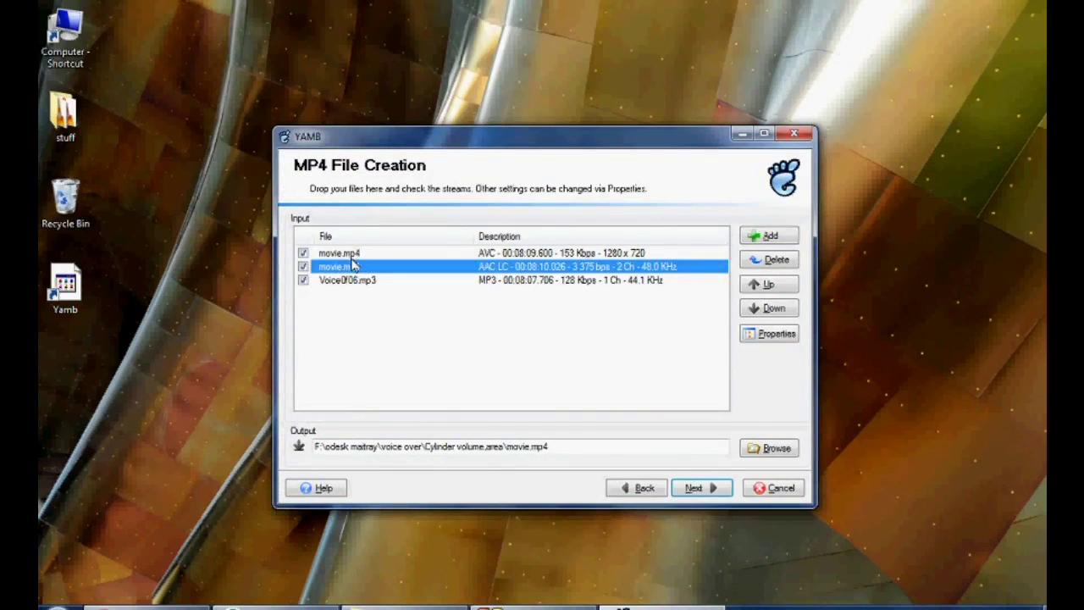
{"action": "left_click", "coordinate": [338, 284]}
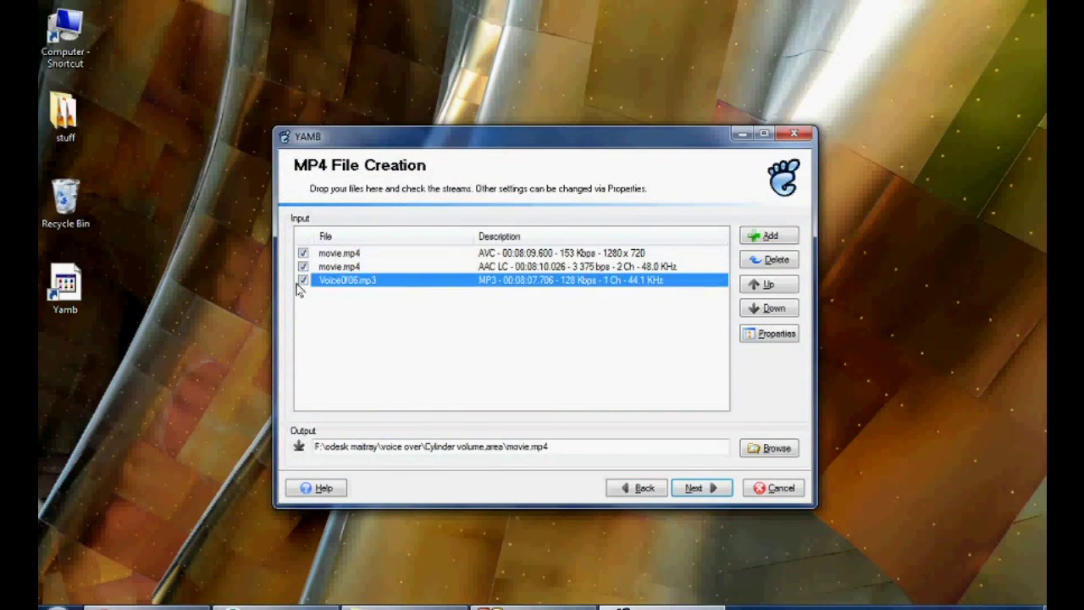
{"action": "left_click", "coordinate": [302, 280]}
{"action": "left_click", "coordinate": [303, 267]}
{"action": "left_click", "coordinate": [692, 488]}
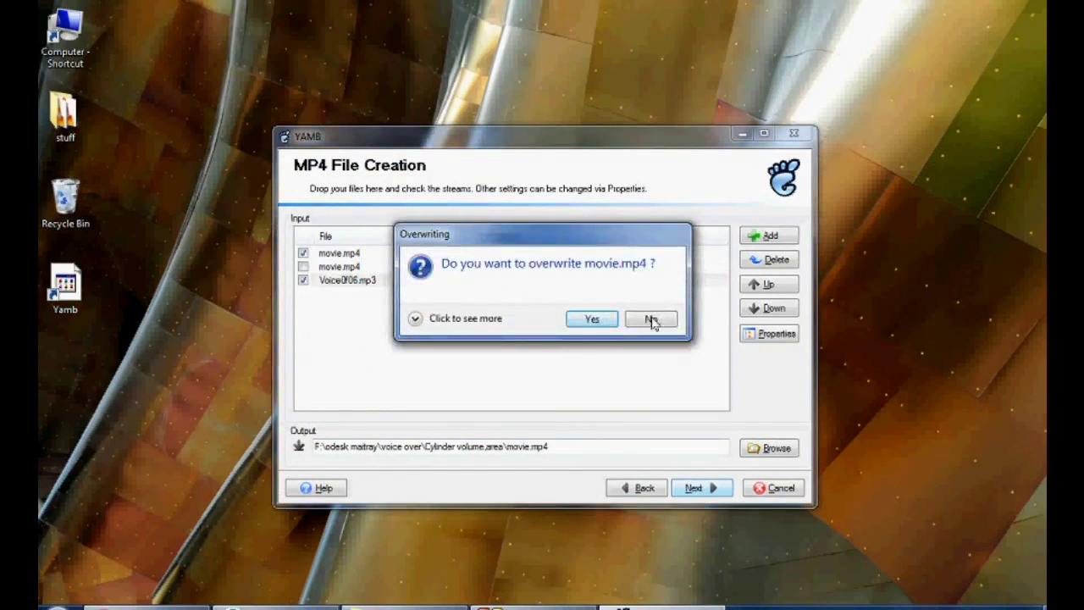
{"action": "left_click", "coordinate": [652, 320]}
{"action": "type", "text": "4"}
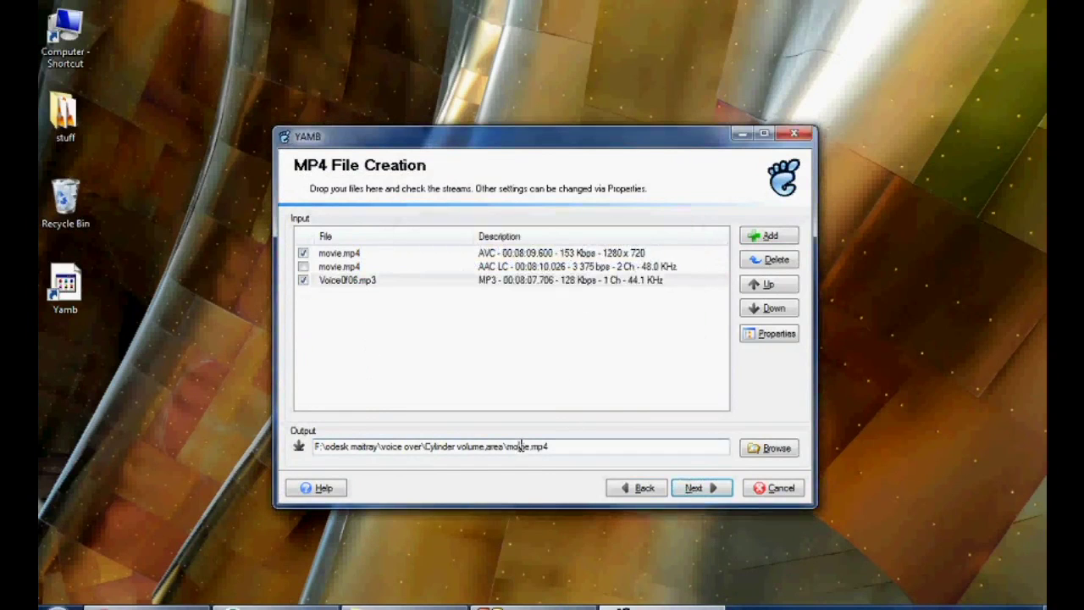
Build mo4vie.mp4 with the MP3 voice track and finish to the quit prompt.
{"action": "left_click", "coordinate": [700, 493]}
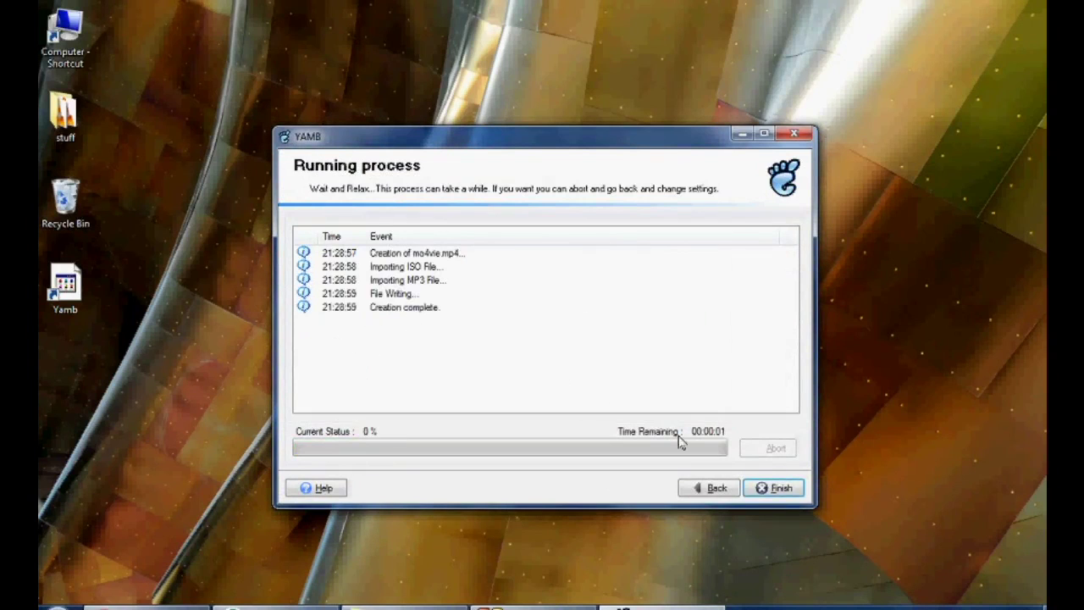
{"action": "left_click", "coordinate": [767, 489]}
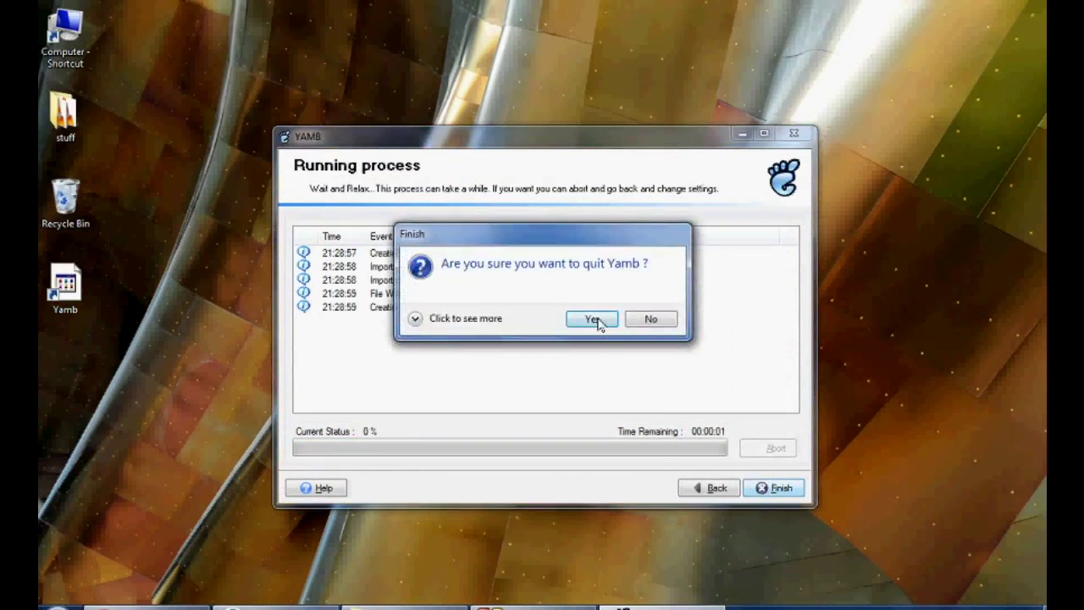